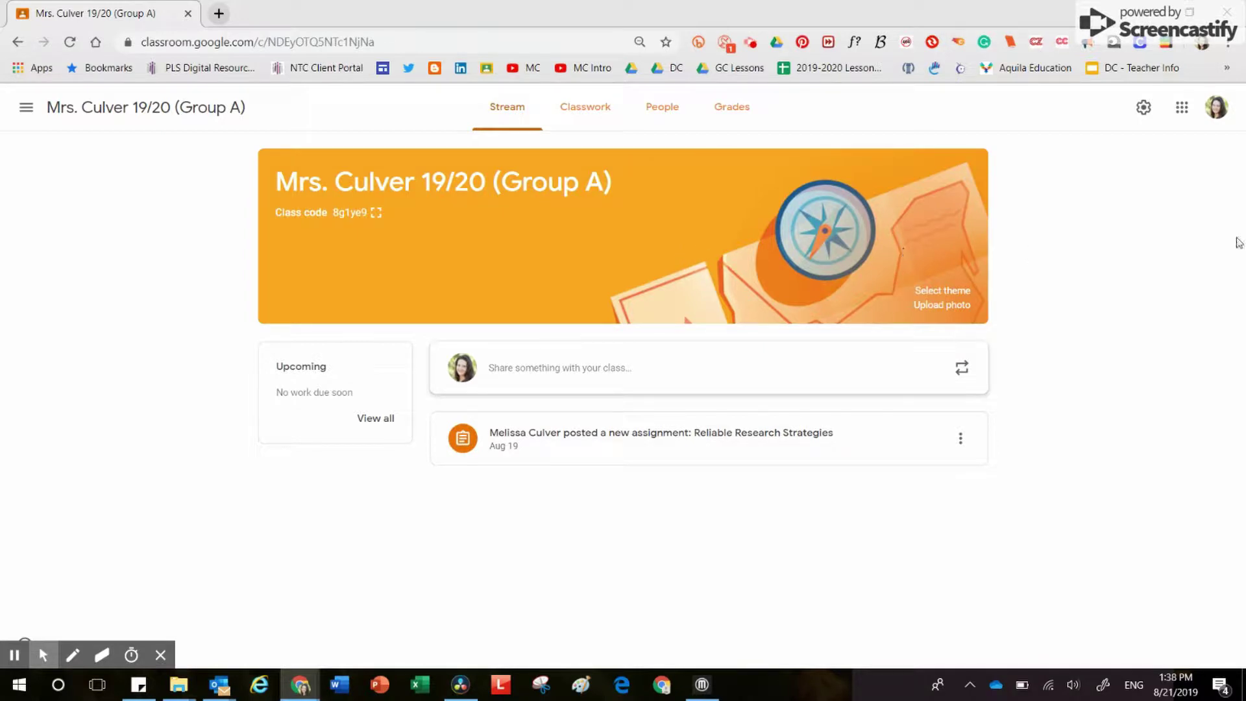
Display the Group A class code full screen from the class banner and close the enlarged view
left_click_drag(1245, 97, 706, 103)
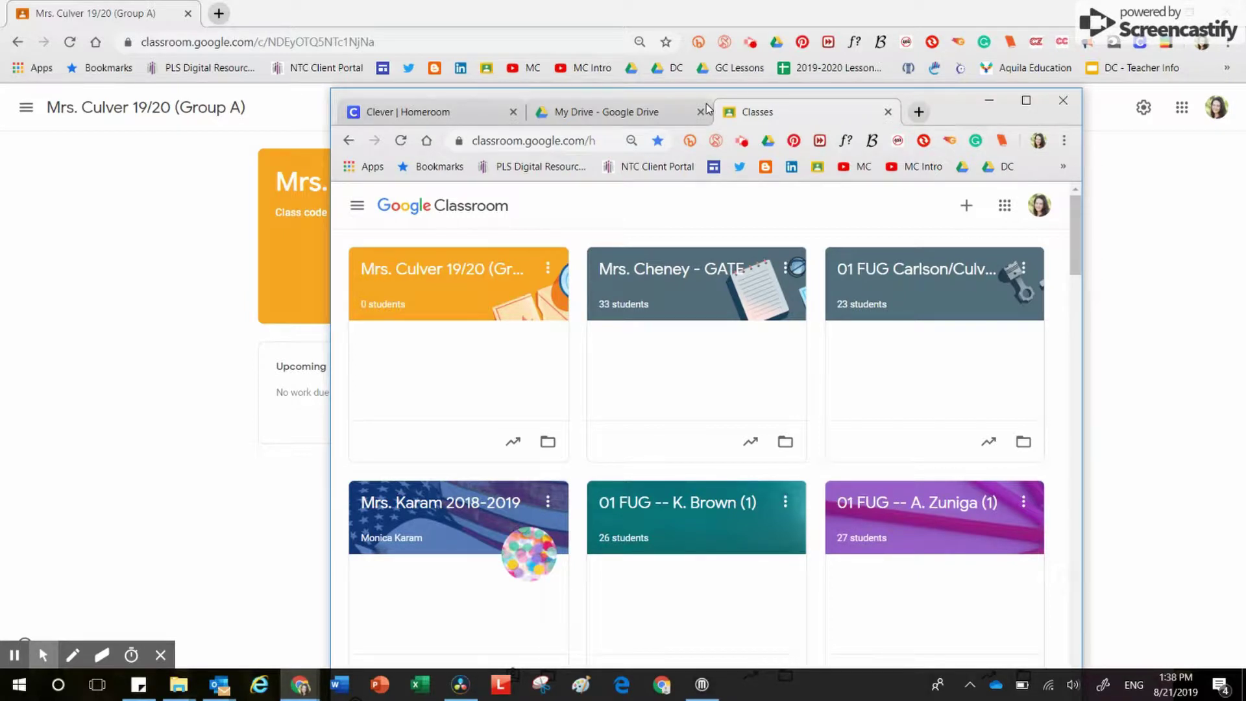
left_click_drag(706, 103, 1245, 194)
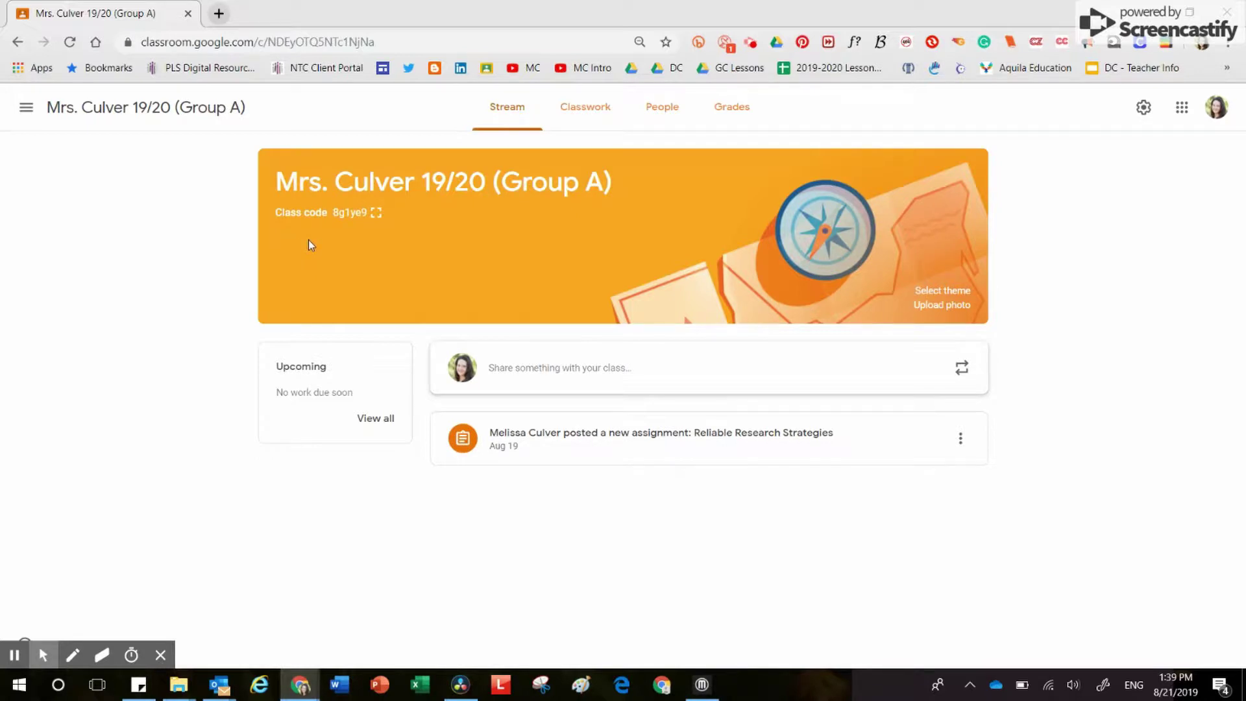
left_click(377, 213)
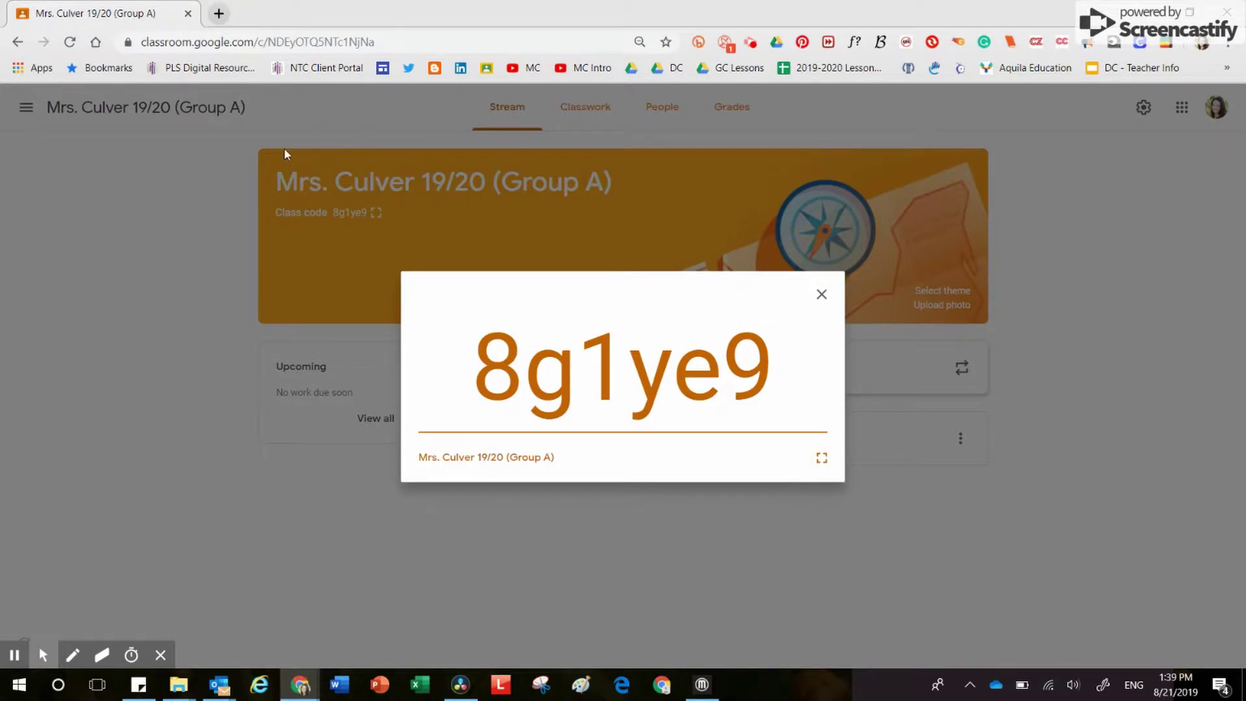
left_click(821, 456)
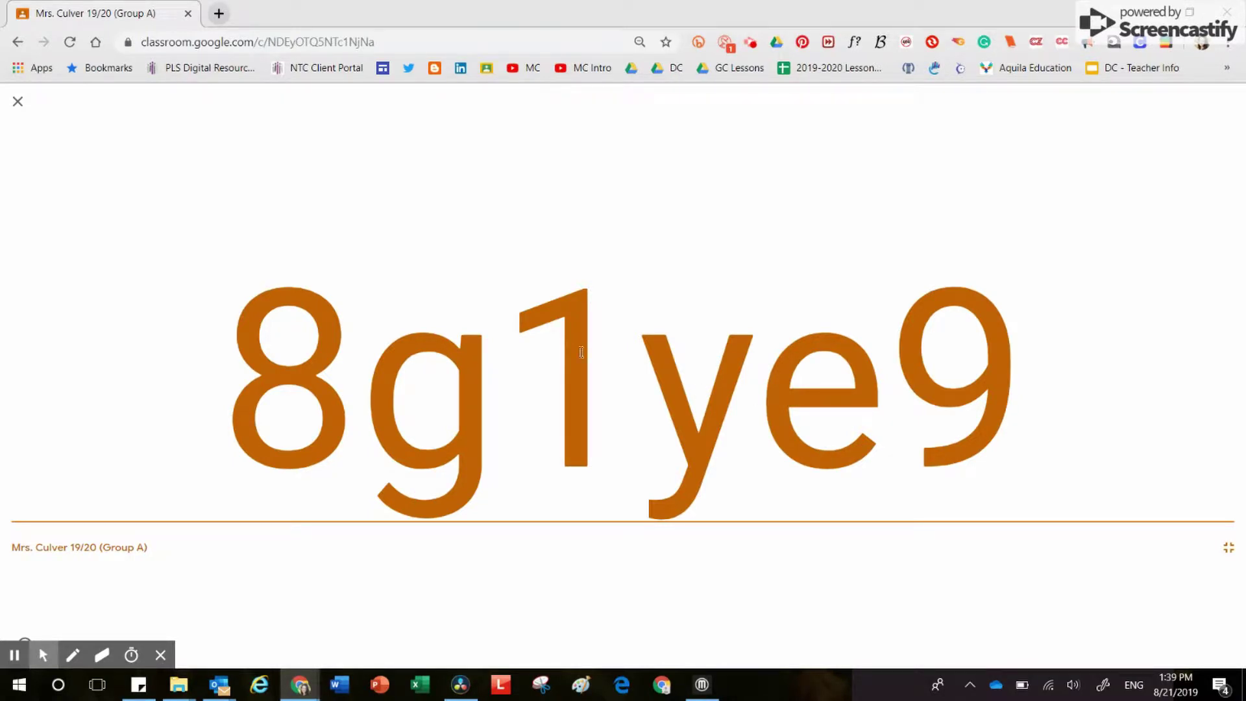
left_click(23, 105)
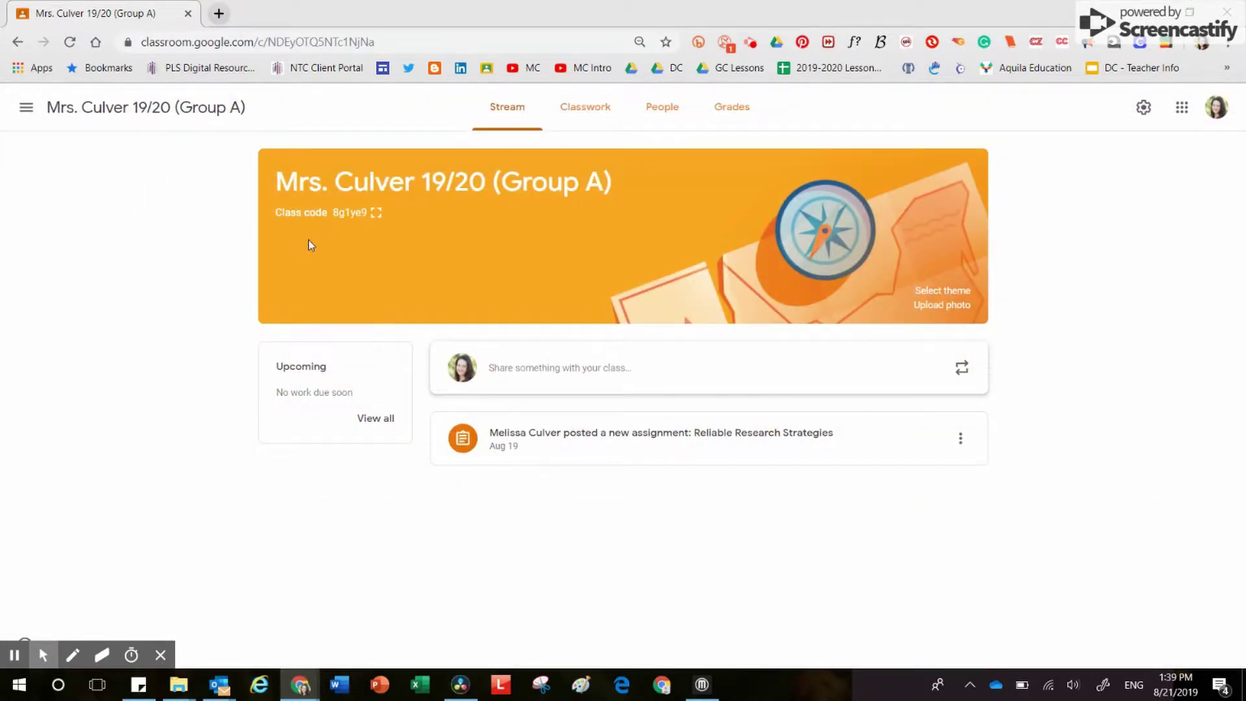
Switch to the browser window with Clever, maximize it and show the Pages section of the Homeroom
left_click(377, 213)
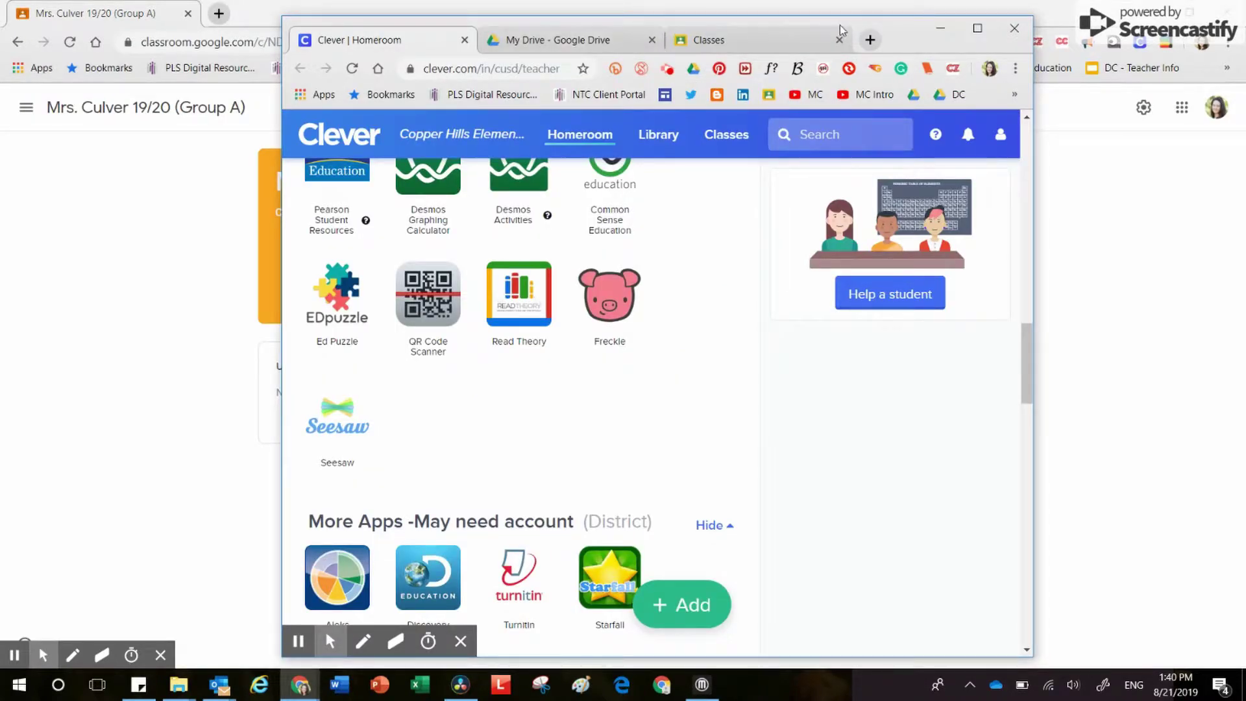
left_click(974, 30)
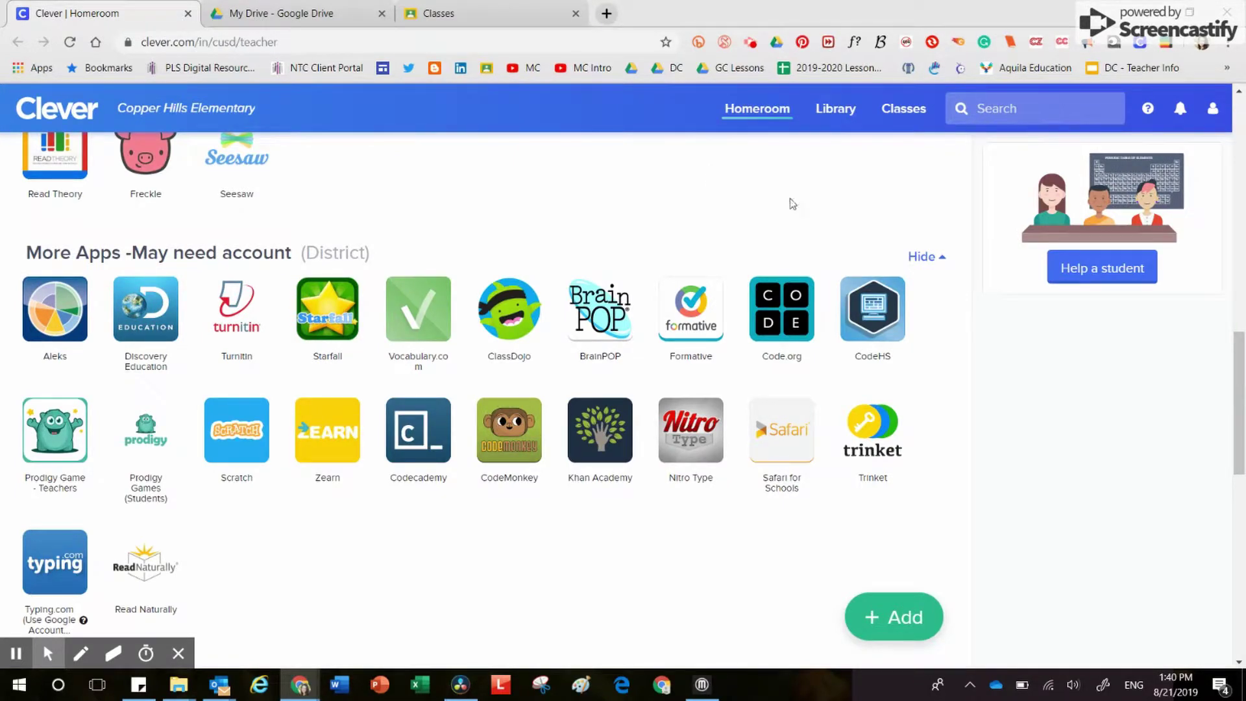
left_click_drag(1238, 390, 1229, 146)
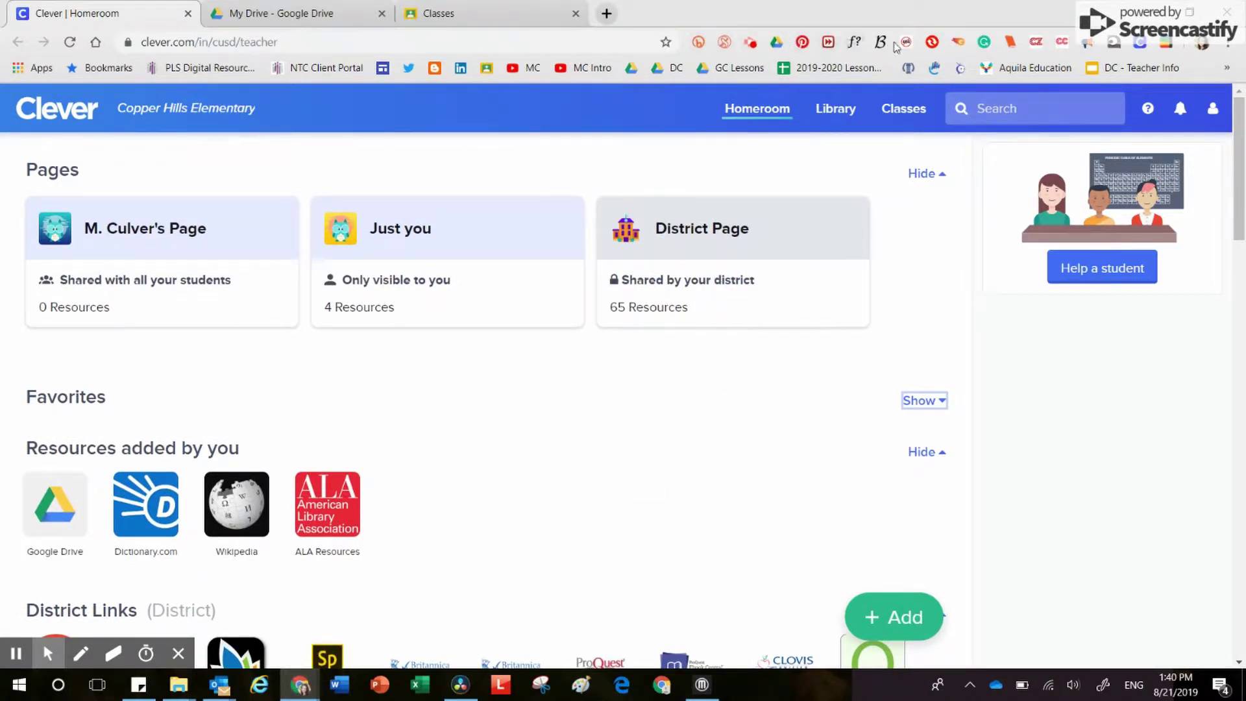
left_click(606, 13)
type("clever.com/in/cus")
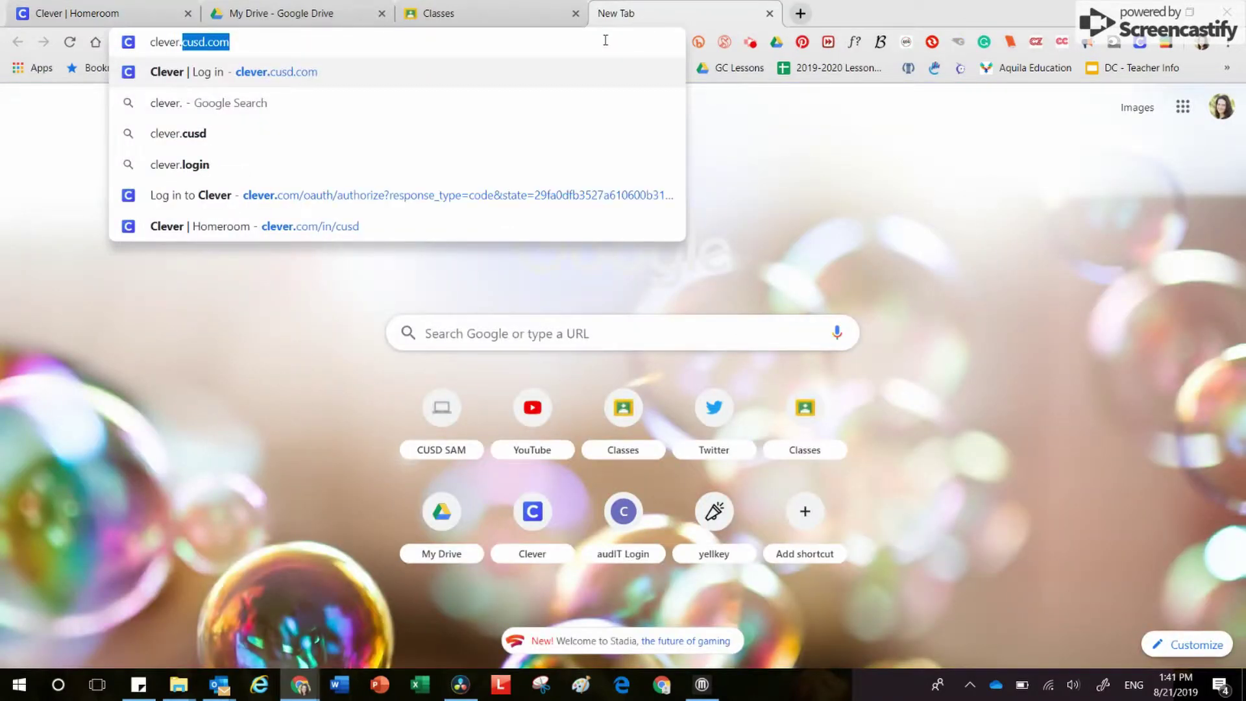
type("d")
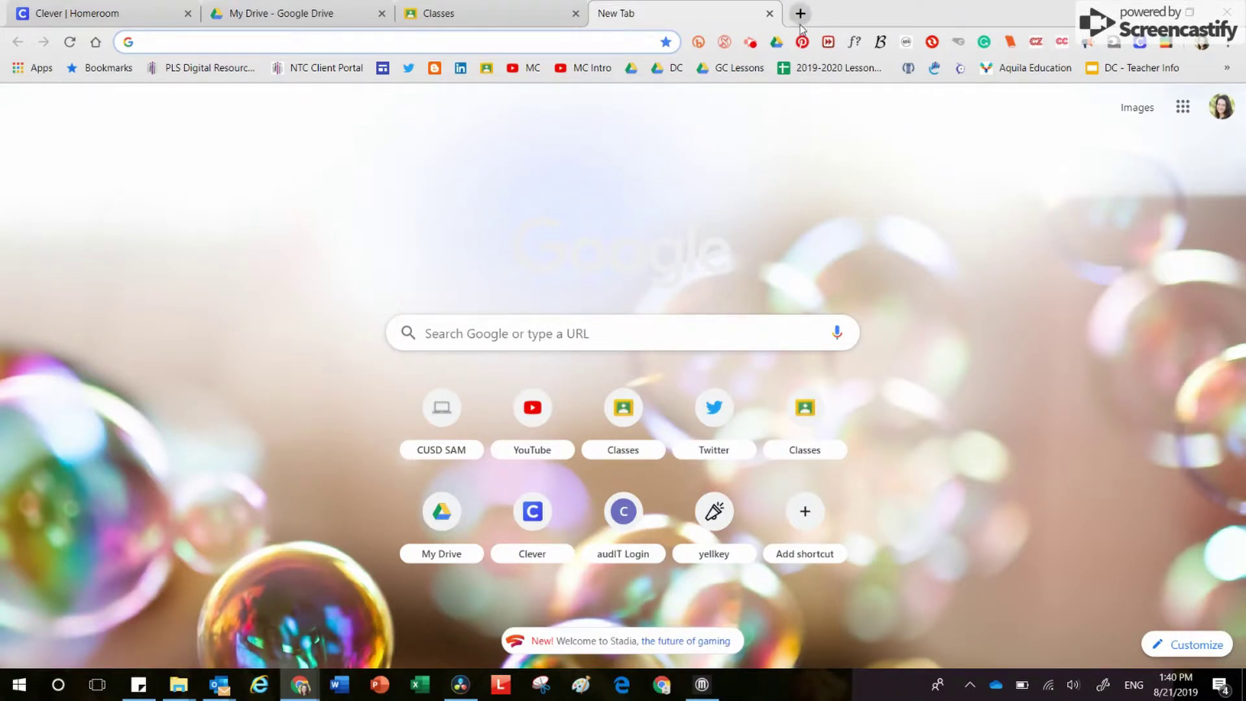
left_click(768, 13)
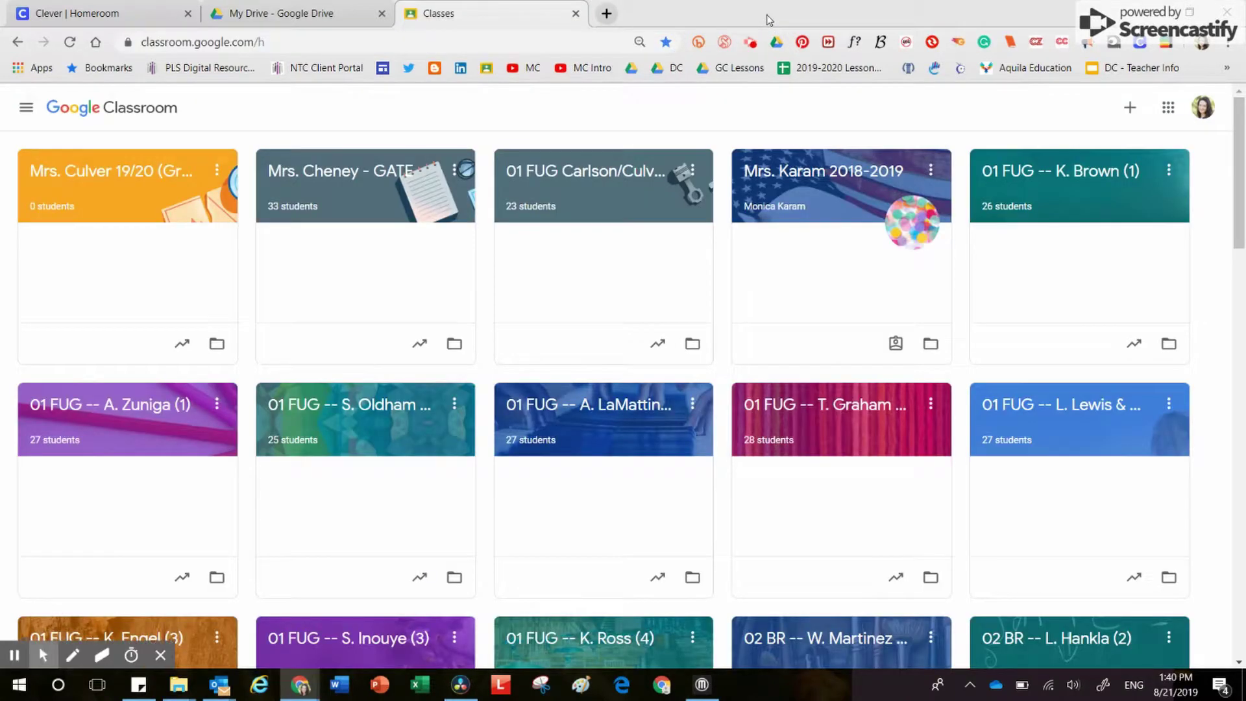
Enter the address clever.cusd.com in a new browser tab
left_click(608, 14)
type("c")
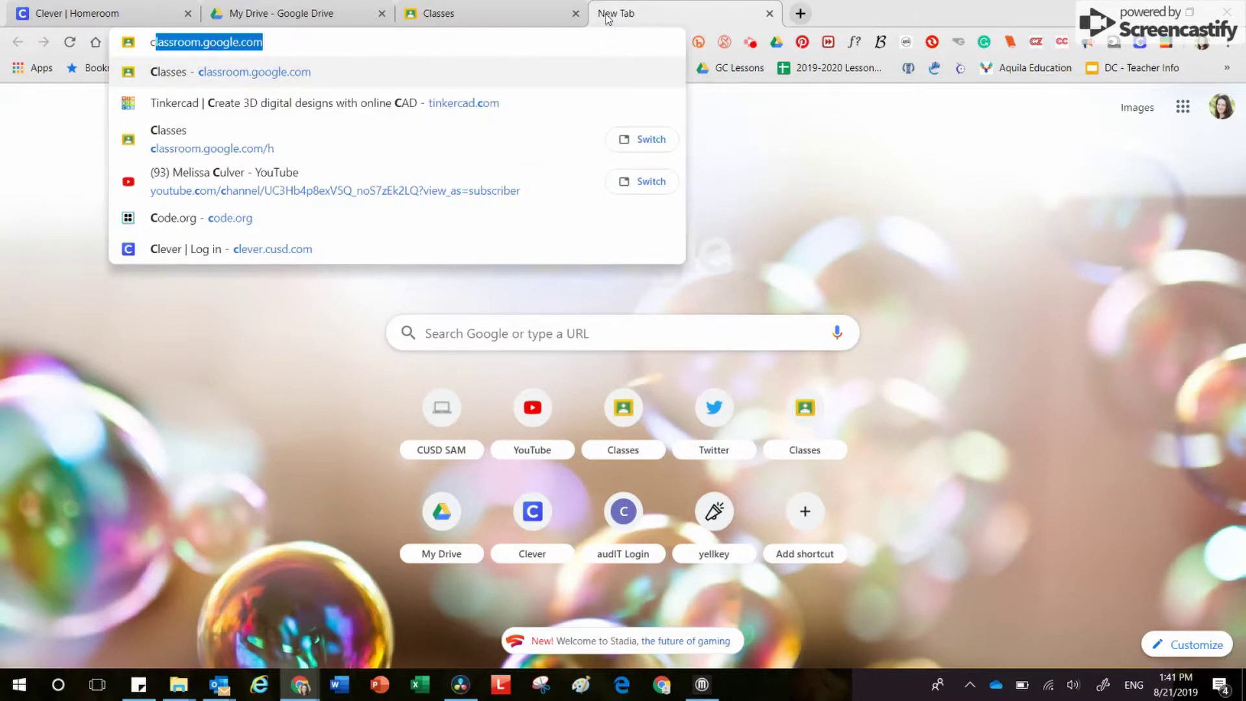
type("lev")
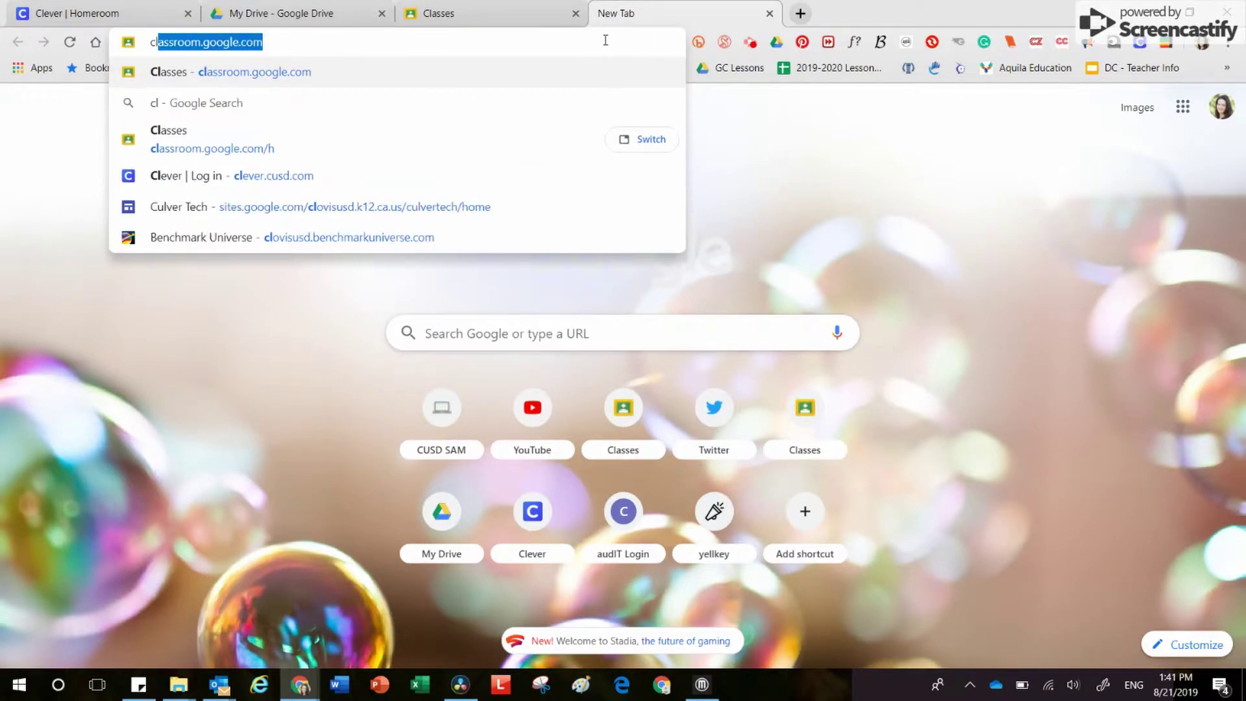
type("er.cu")
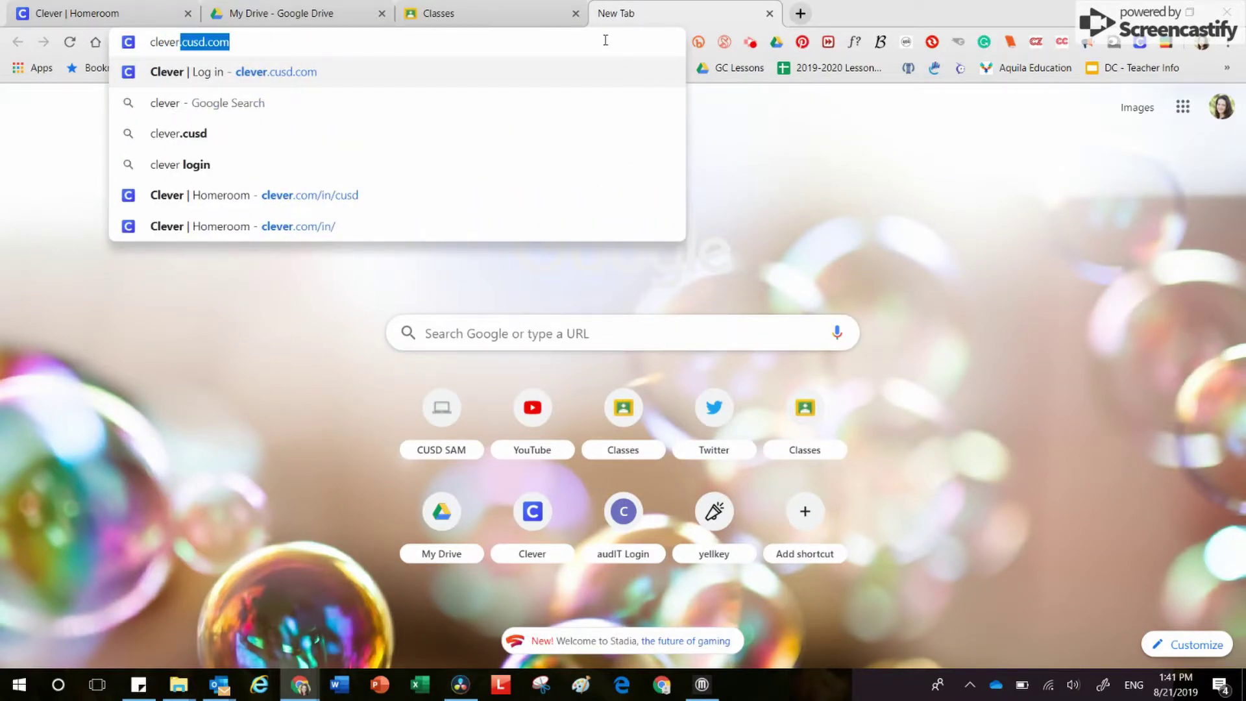
type("sd.c")
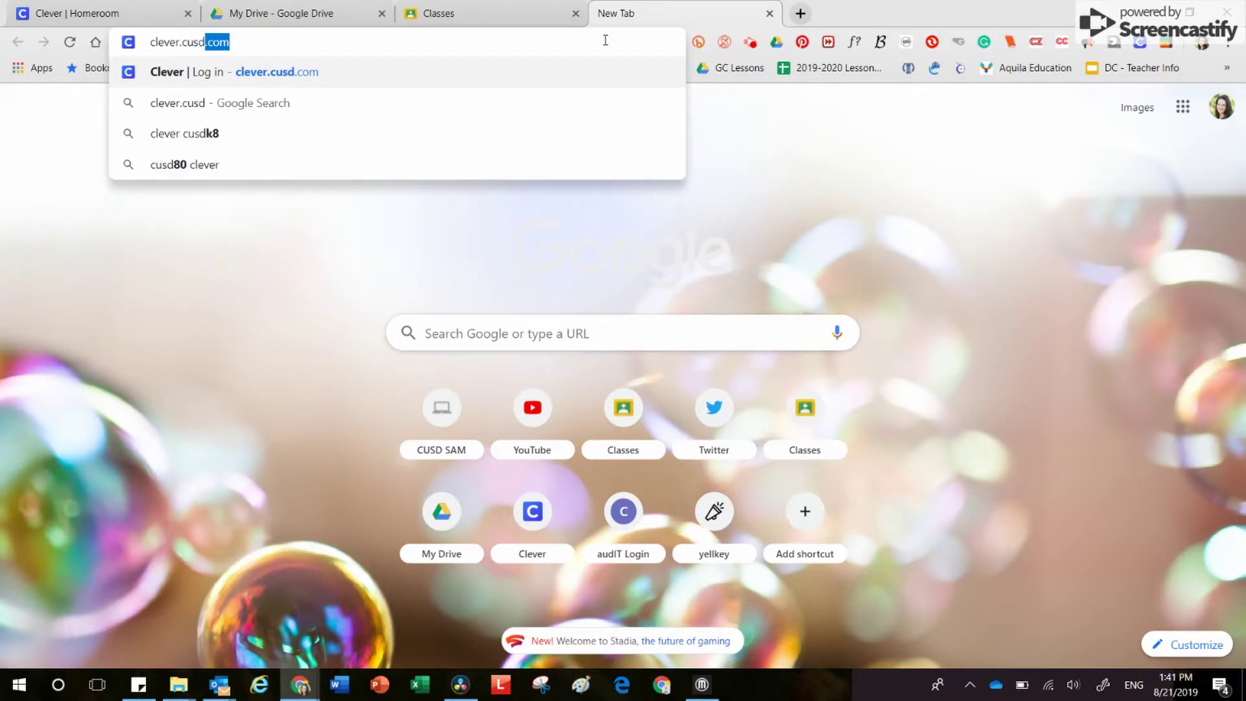
type("m")
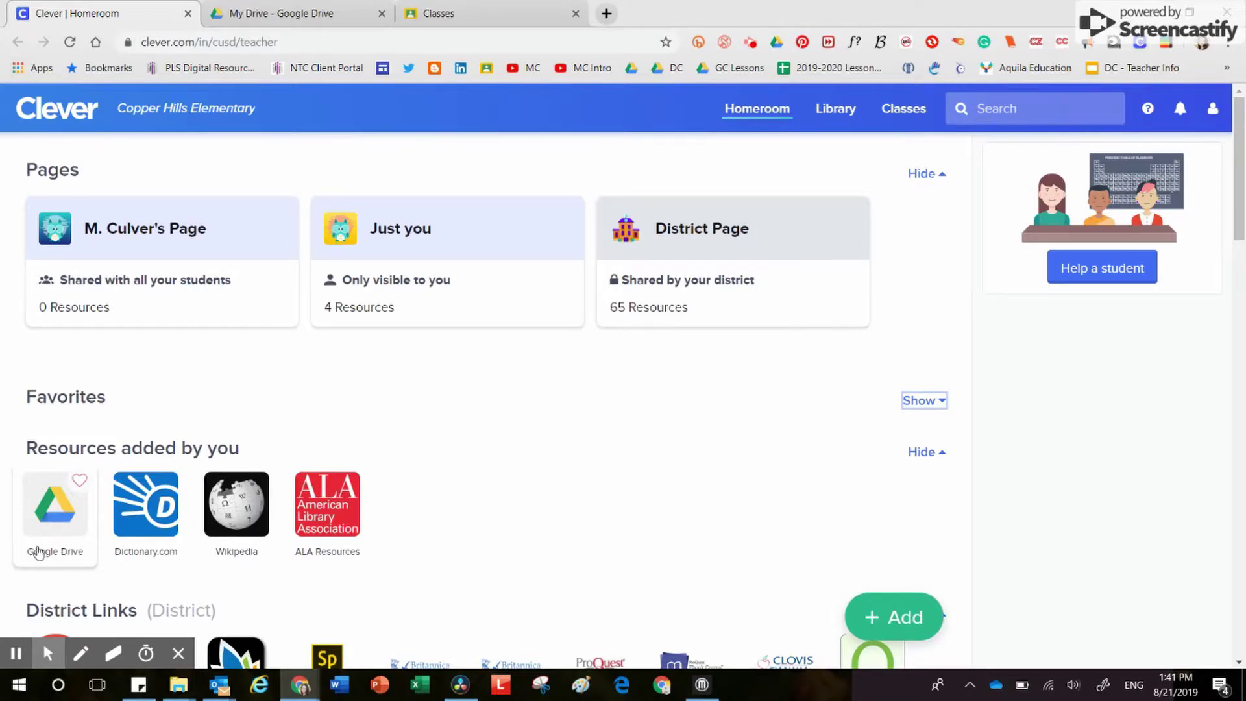
Switch to Google Drive and display the list of Google apps that includes Classroom
left_click(277, 14)
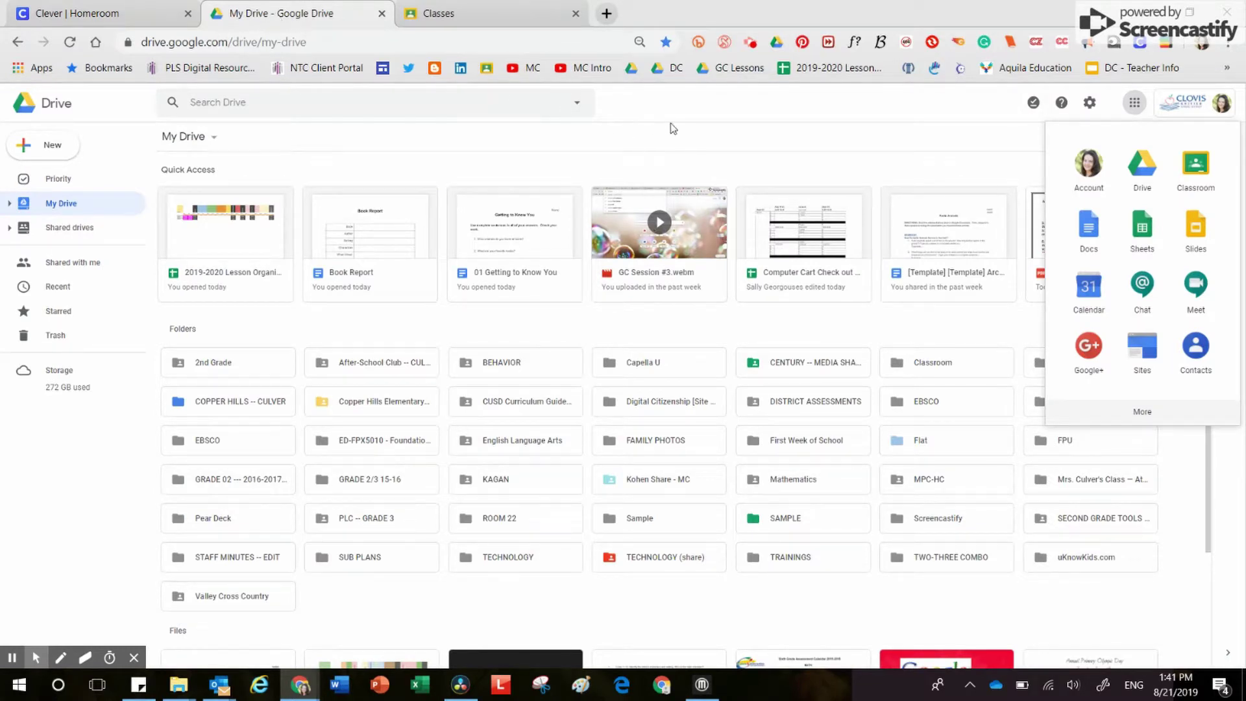
left_click(696, 109)
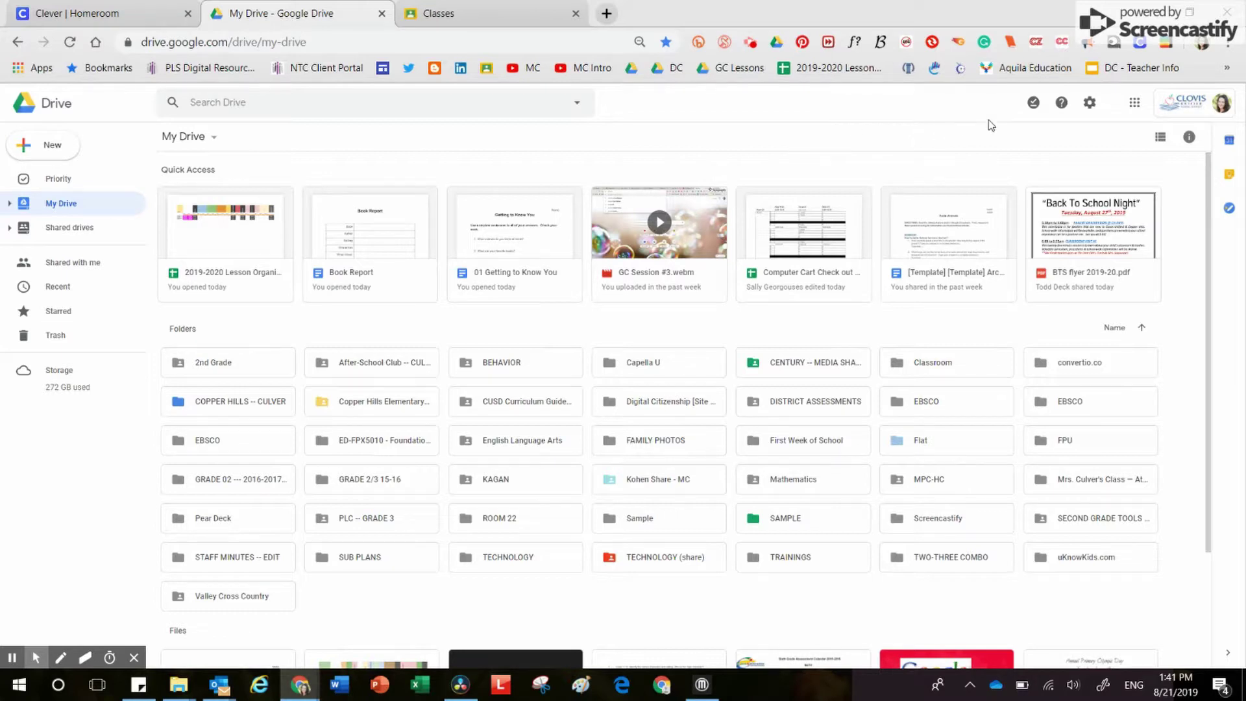
left_click(1134, 104)
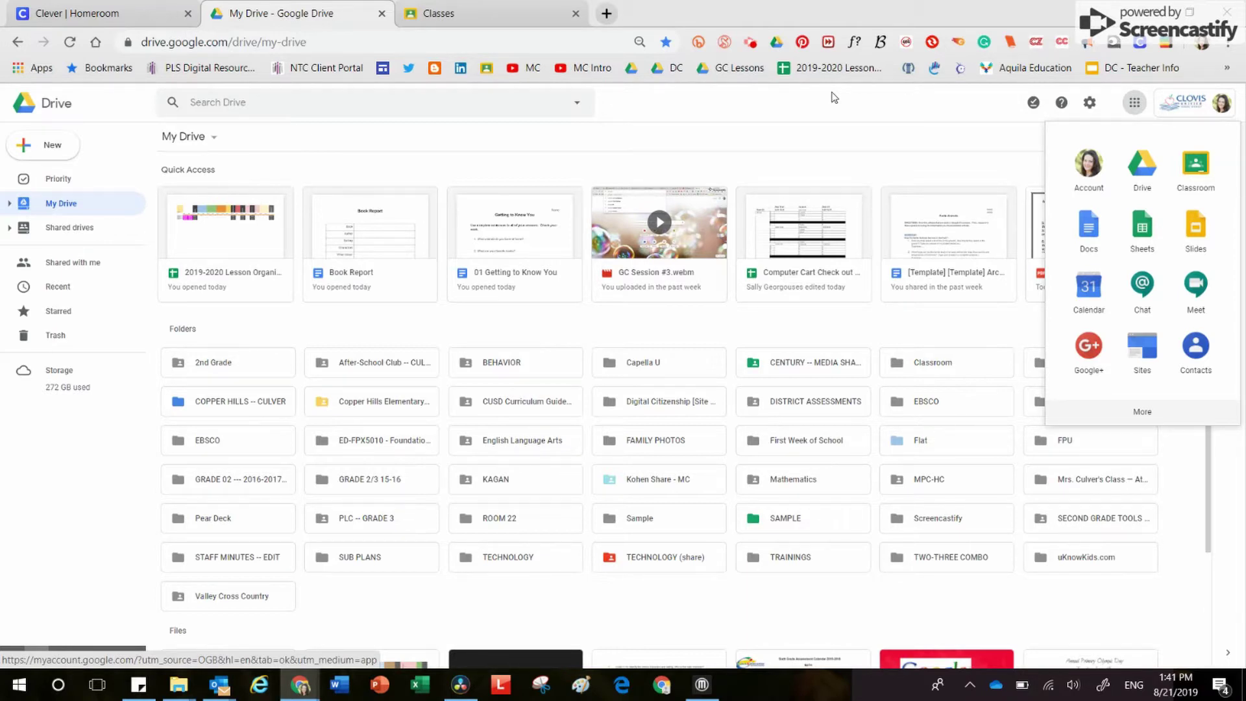
Switch to the Google Classroom classes page and open the Join class dialog
left_click(512, 15)
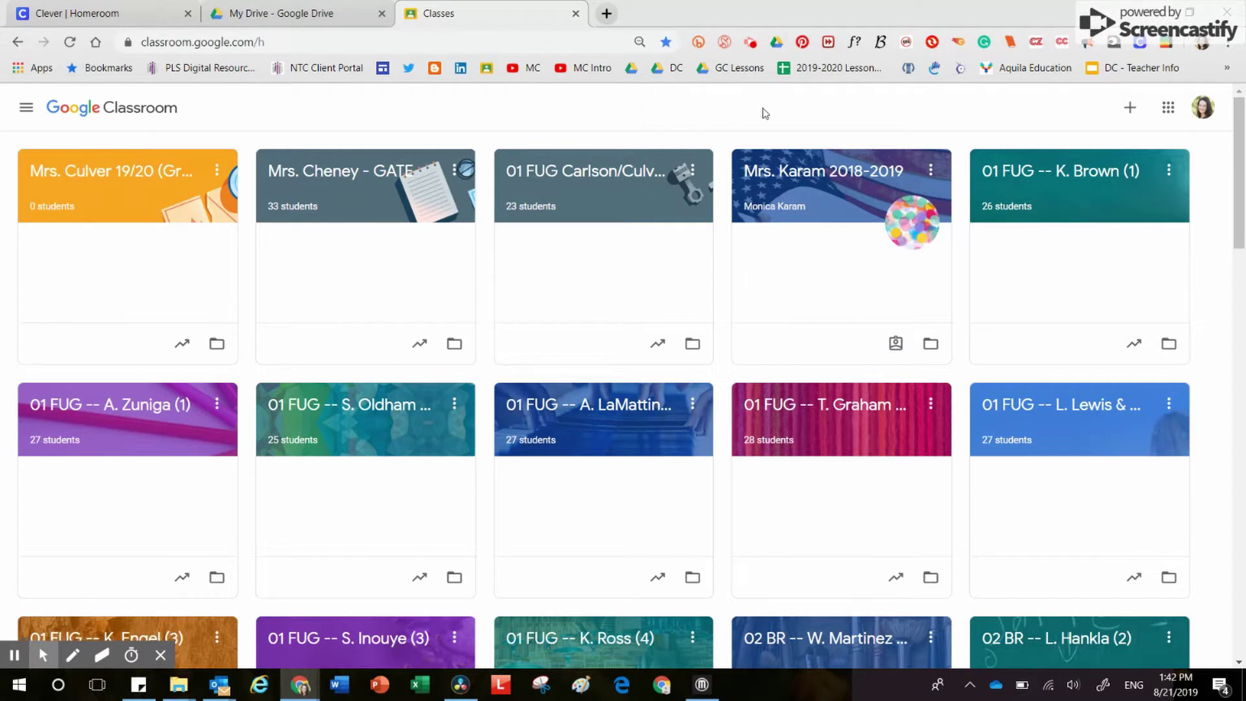
left_click(1130, 109)
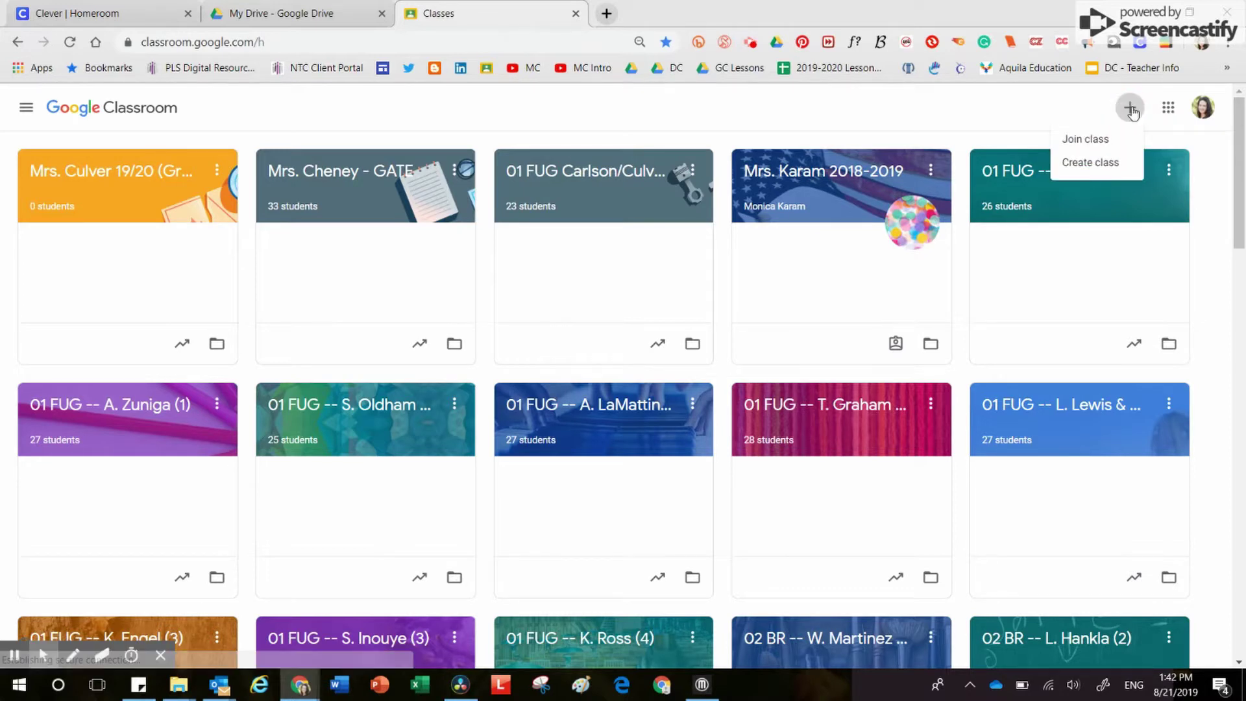
left_click(1112, 139)
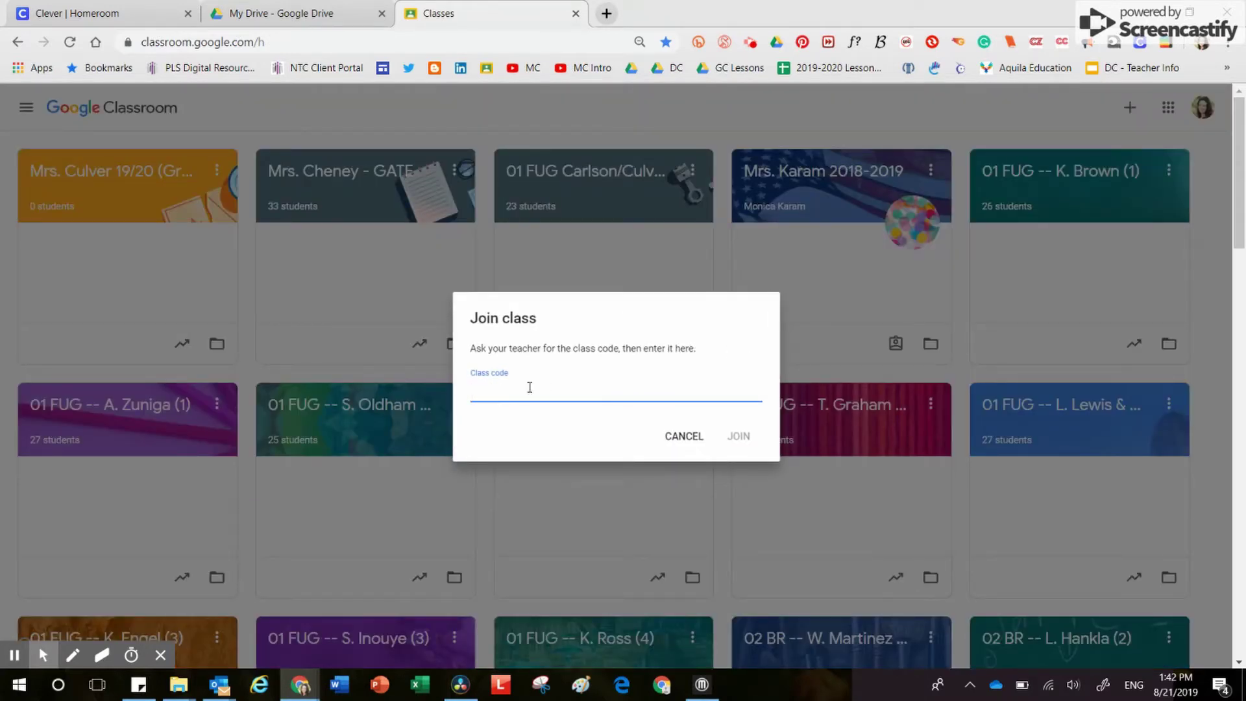
Enlarge the class code in the teacher's Group A class and bring back the window with the Join class dialog
left_click_drag(709, 18, 1245, 78)
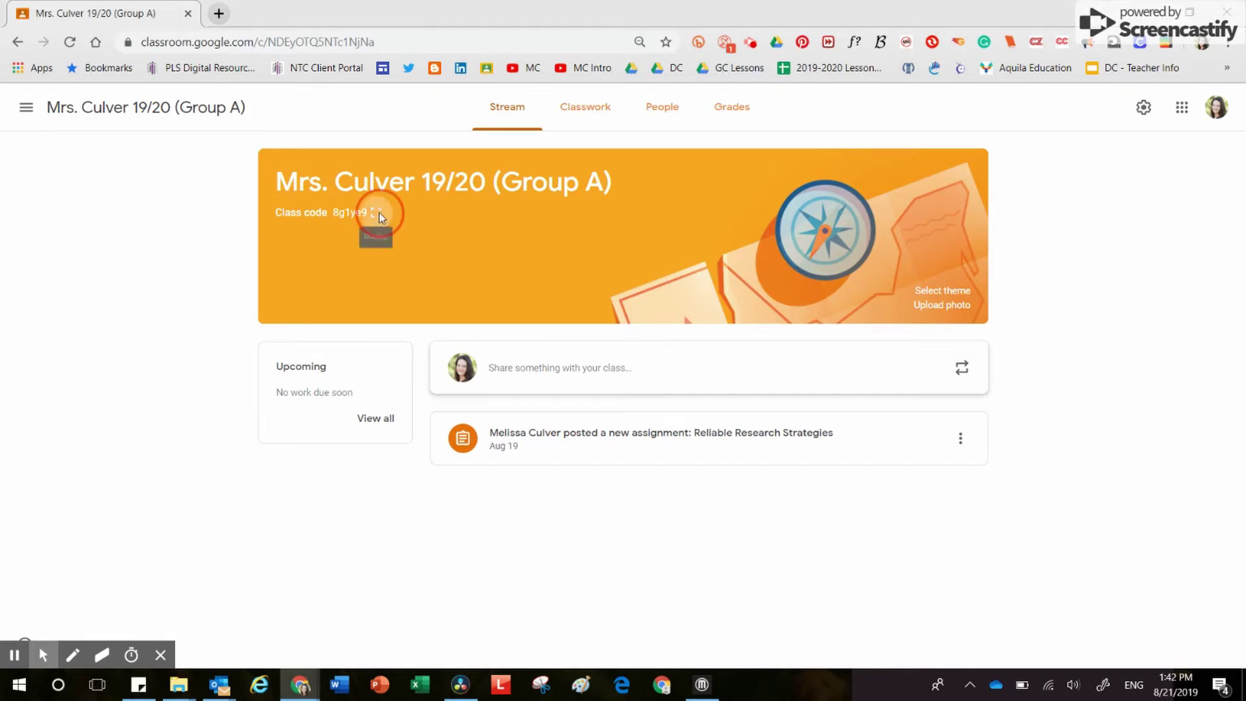
left_click(376, 213)
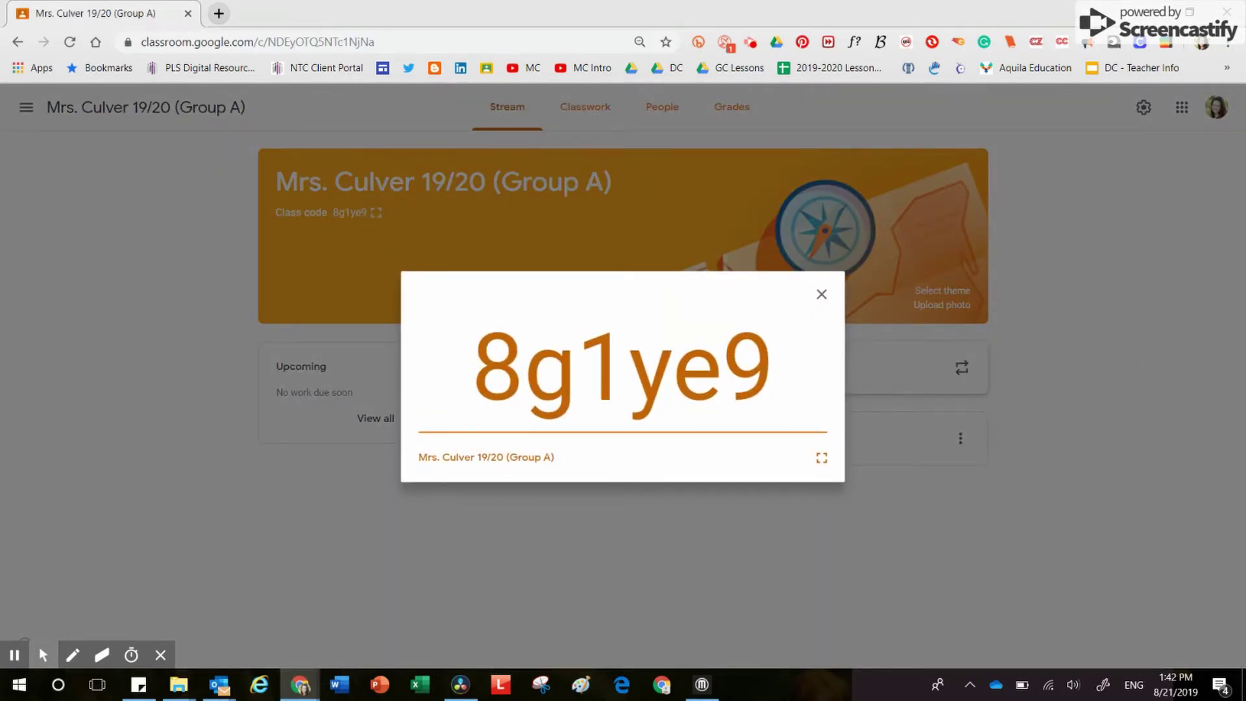
left_click_drag(1245, 57, 1024, 51)
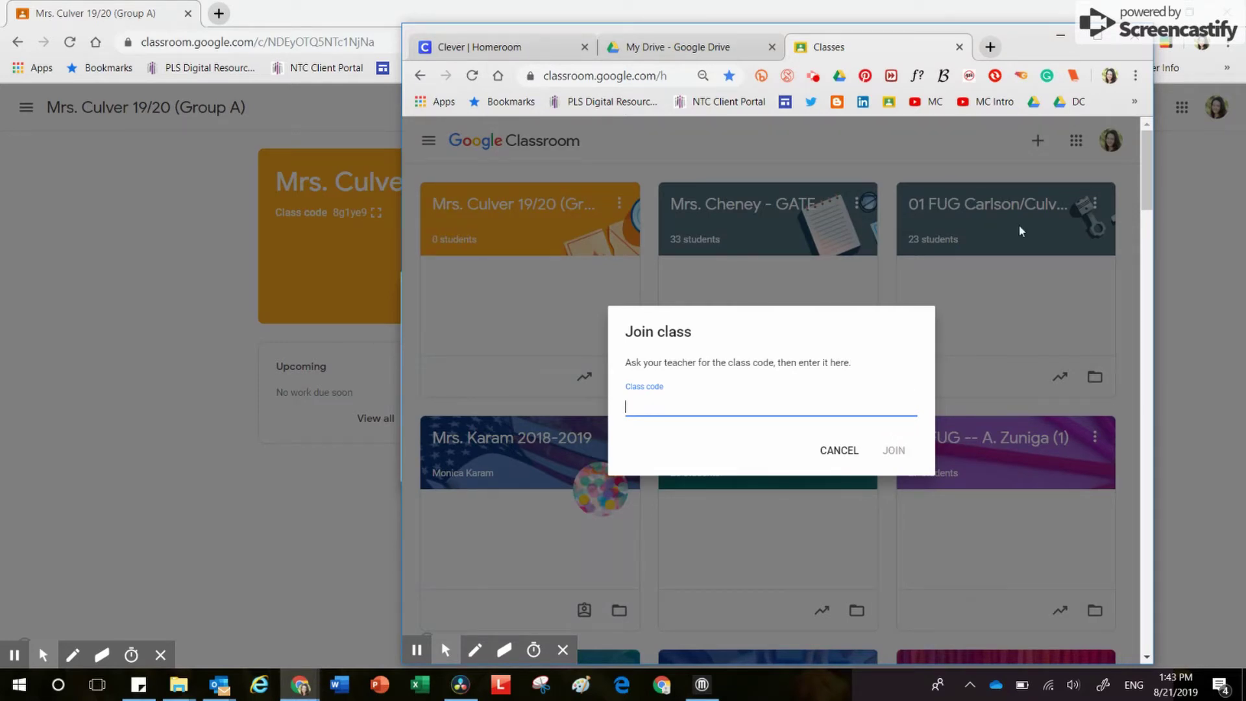
left_click(1094, 38)
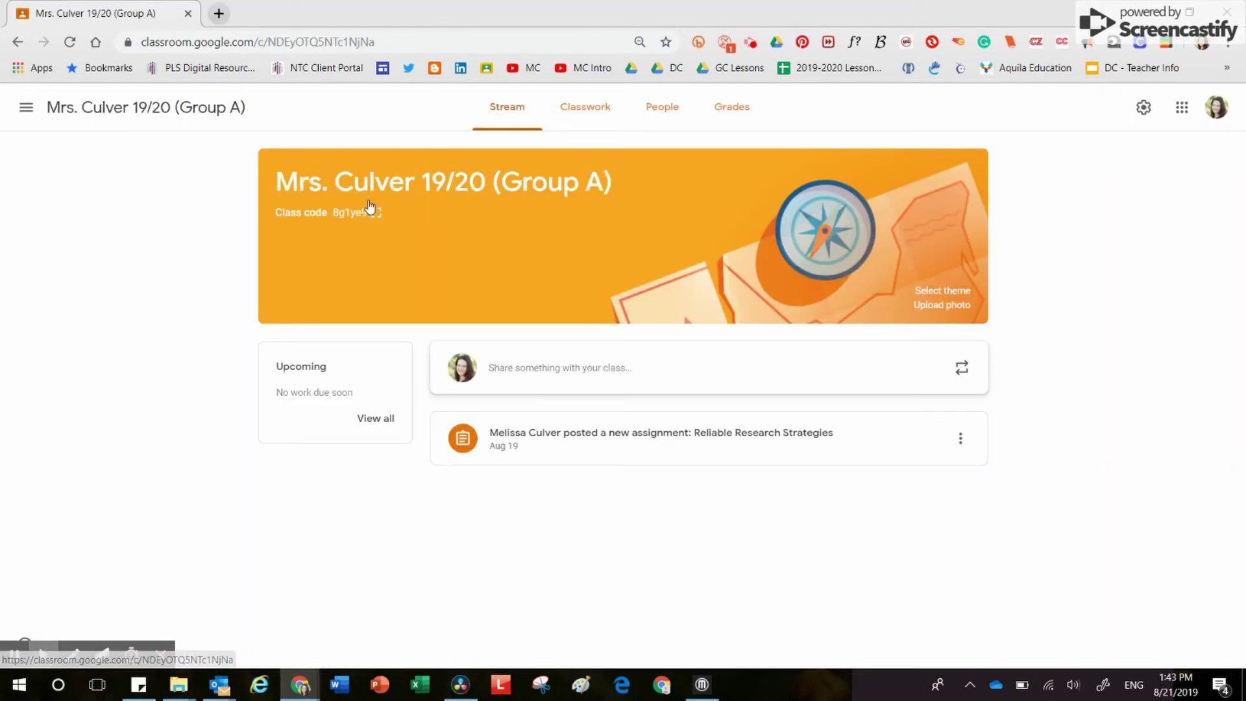
Enlarge the class code on the Group A stream again and close the display
left_click(376, 212)
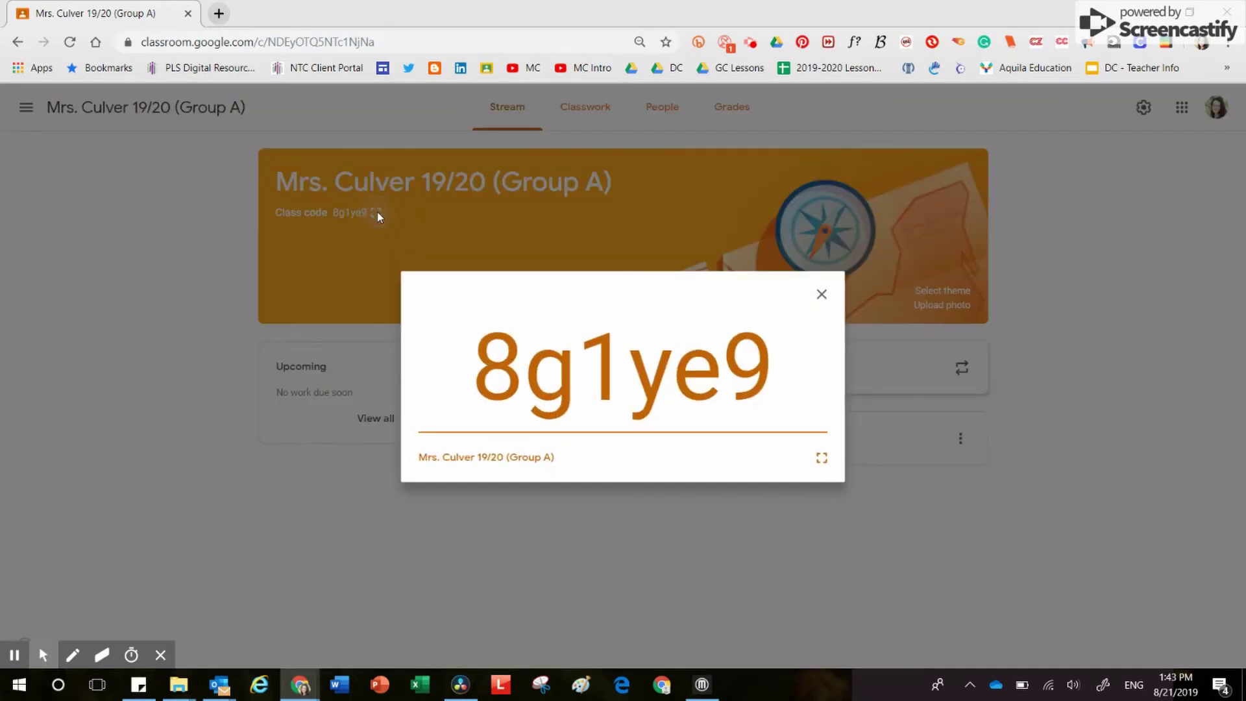
left_click(819, 459)
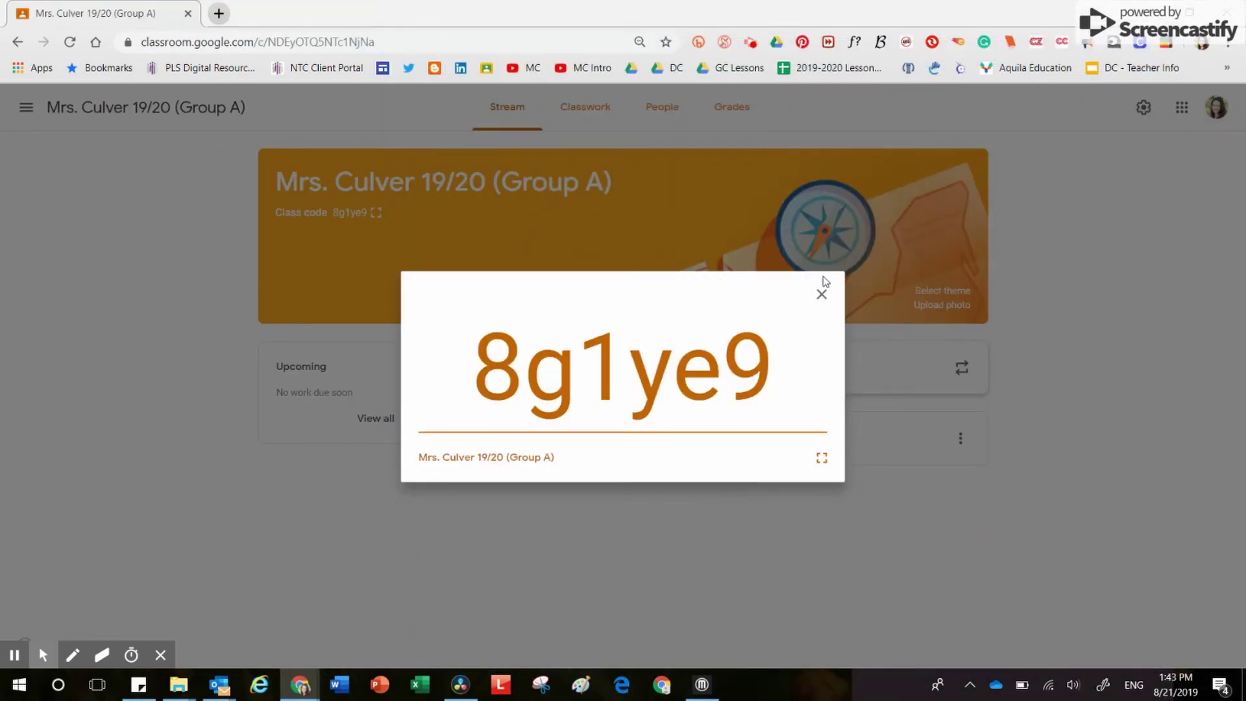
left_click(821, 295)
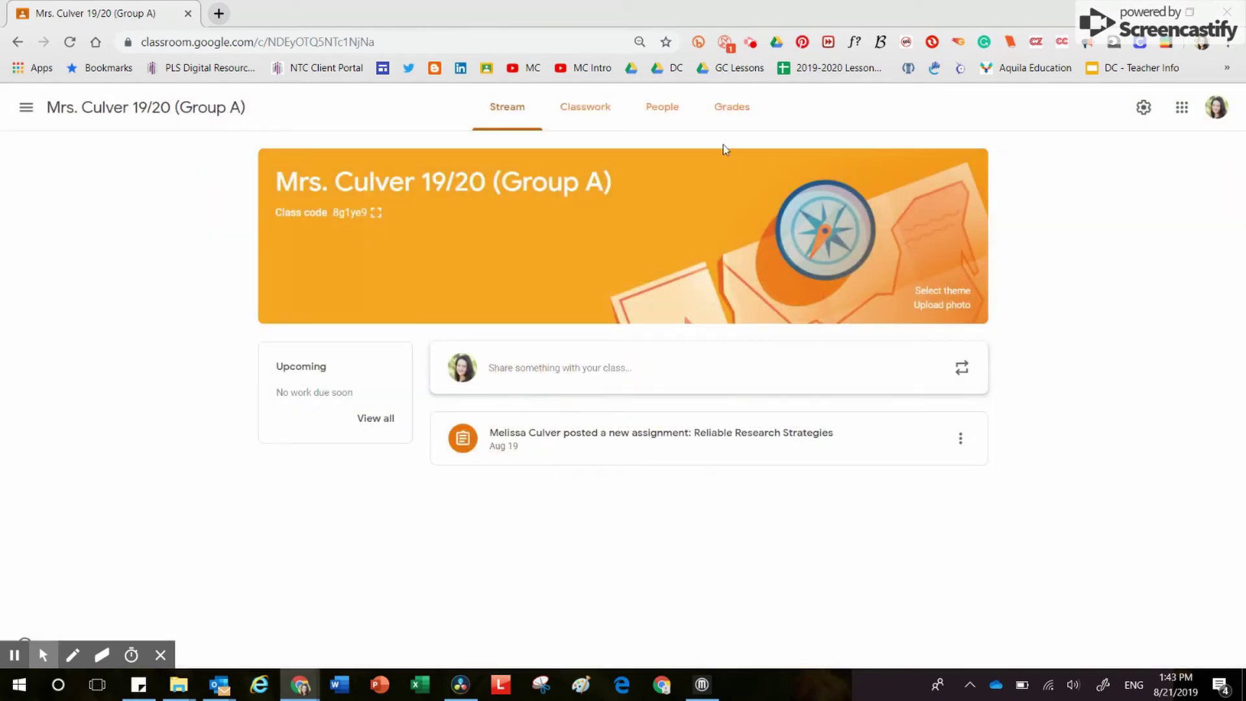
Open the People page of the Group A class
left_click(671, 113)
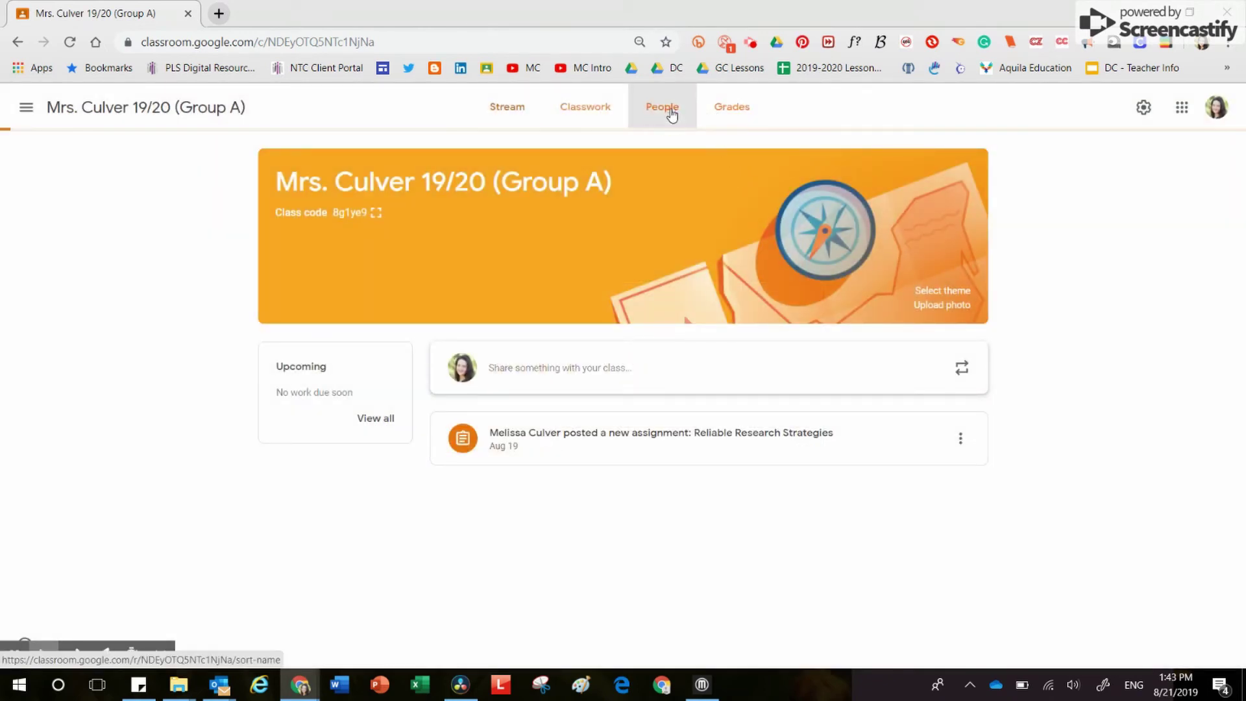